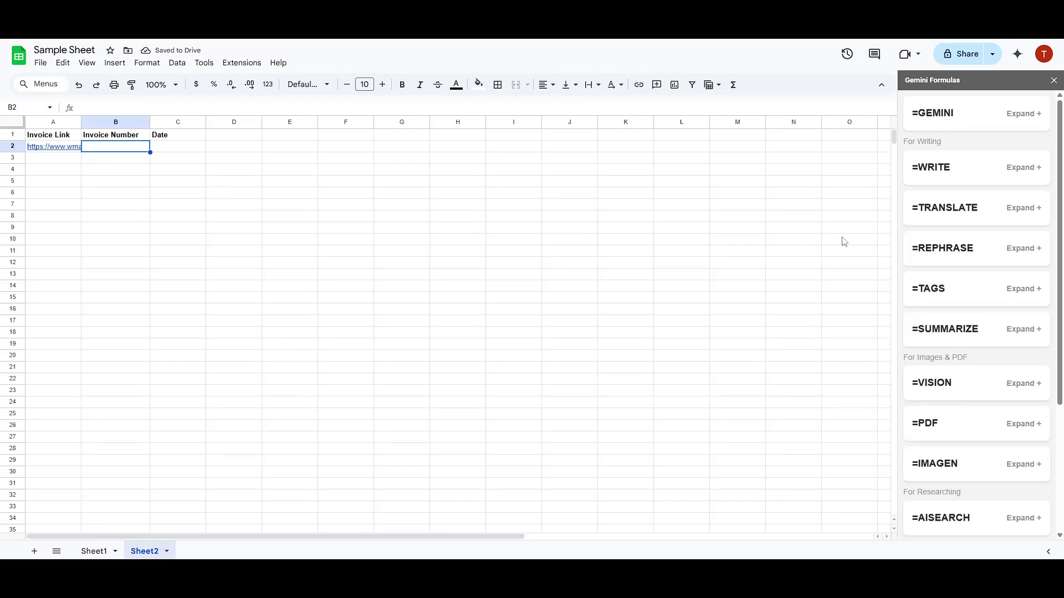
Step: Close the Gemini Formulas panel and click empty cells and the Invoice Link header
{"action": "left_click", "coordinate": [1052, 82]}
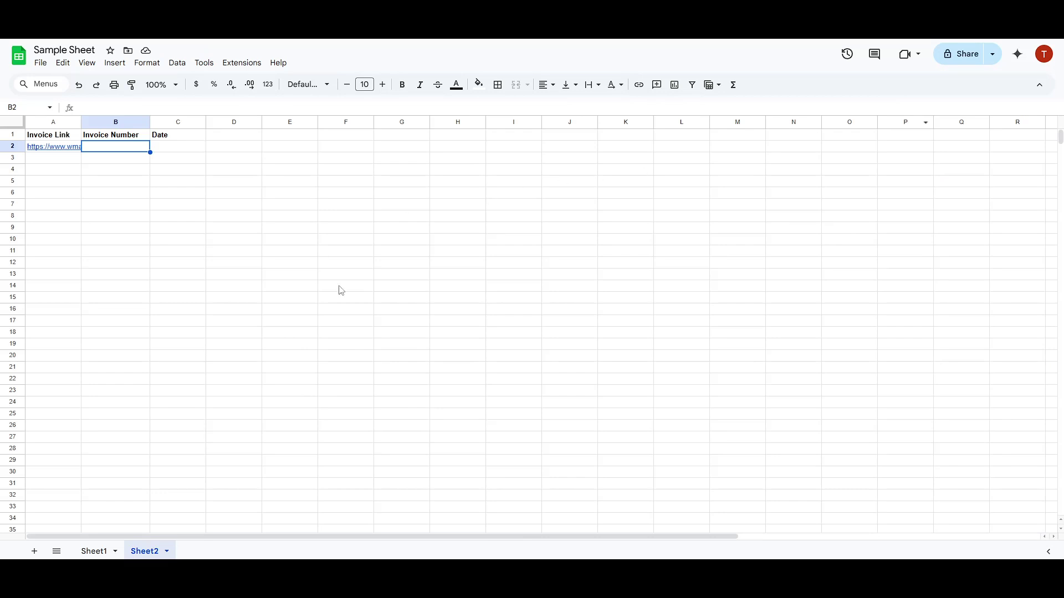
{"action": "left_click", "coordinate": [260, 185]}
{"action": "left_click", "coordinate": [112, 156]}
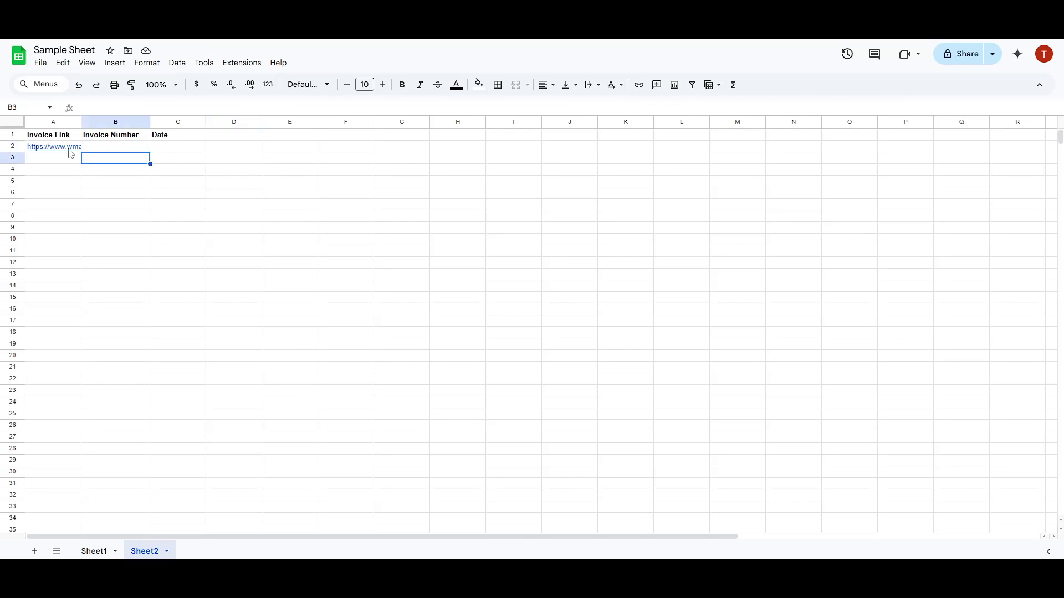
{"action": "left_click", "coordinate": [55, 140]}
Step: Inspect the Invoice Number header, the A2 invoice link, and empty cells C2, B2 and C5
{"action": "left_click", "coordinate": [87, 138]}
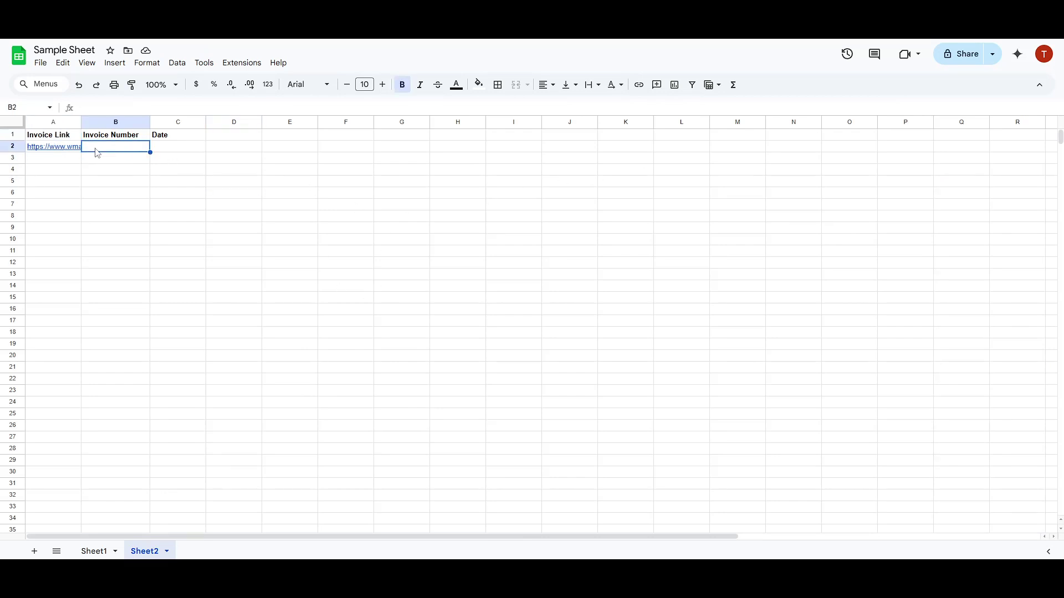
{"action": "left_click", "coordinate": [66, 149]}
{"action": "left_click", "coordinate": [174, 147]}
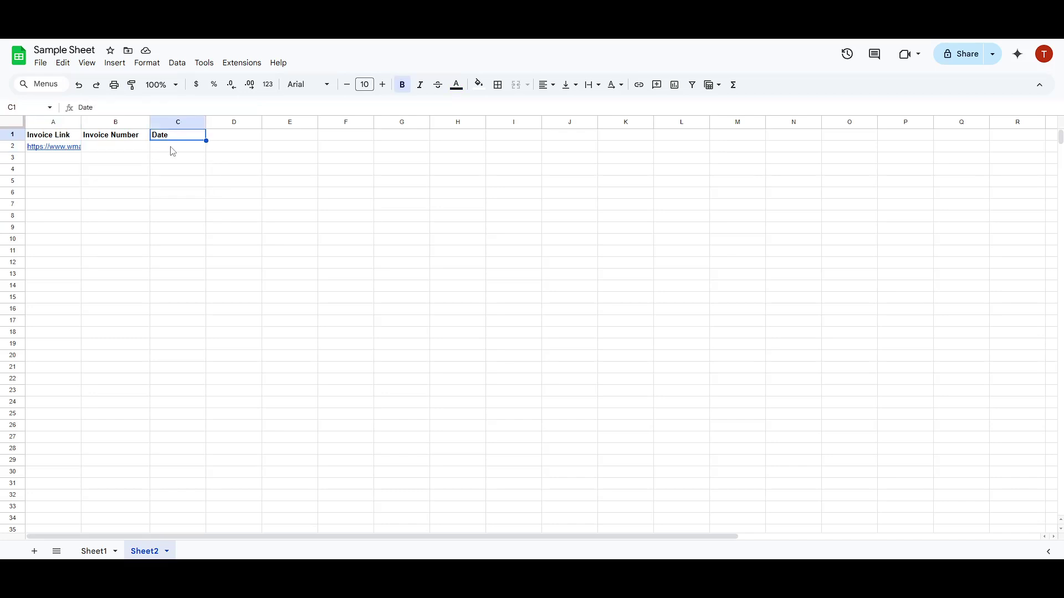
{"action": "left_click", "coordinate": [121, 149]}
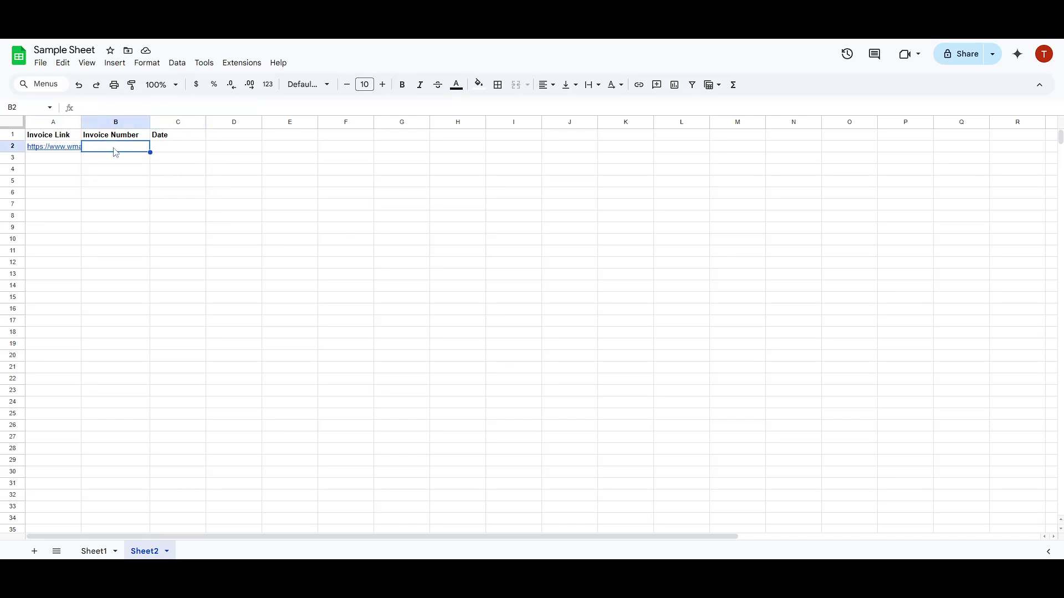
{"action": "left_click", "coordinate": [192, 184]}
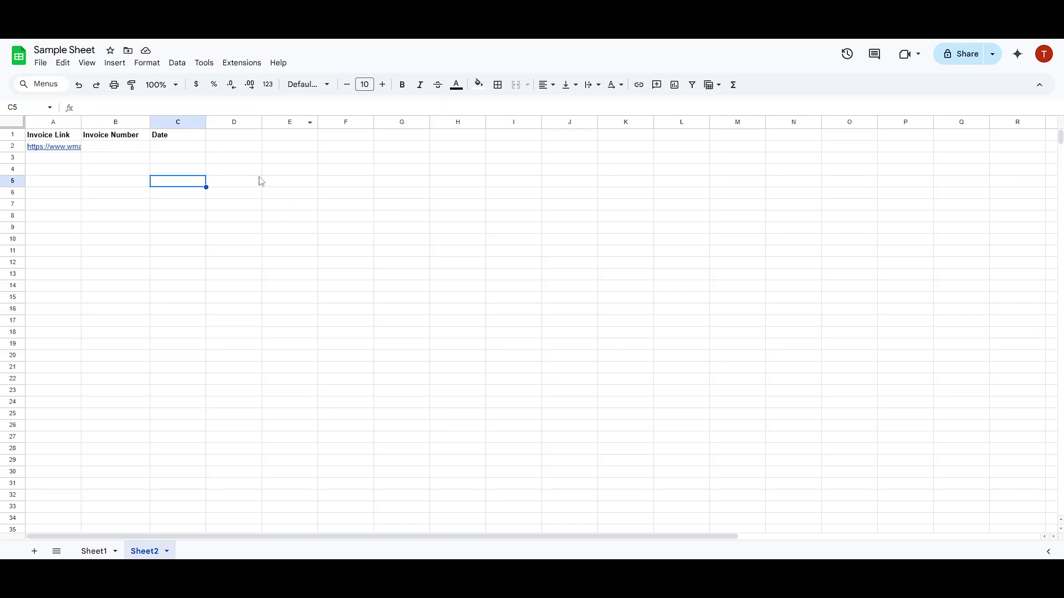
Step: Open Get add-ons from Extensions, close the marketplace, then reopen it
{"action": "left_click", "coordinate": [254, 64]}
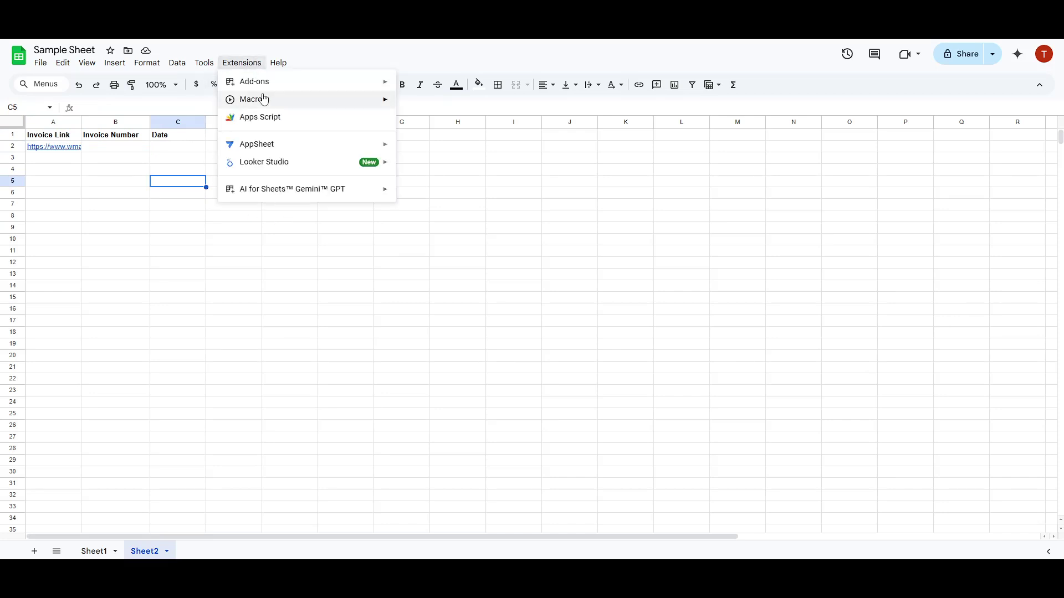
{"action": "mouse_move", "coordinate": [255, 82]}
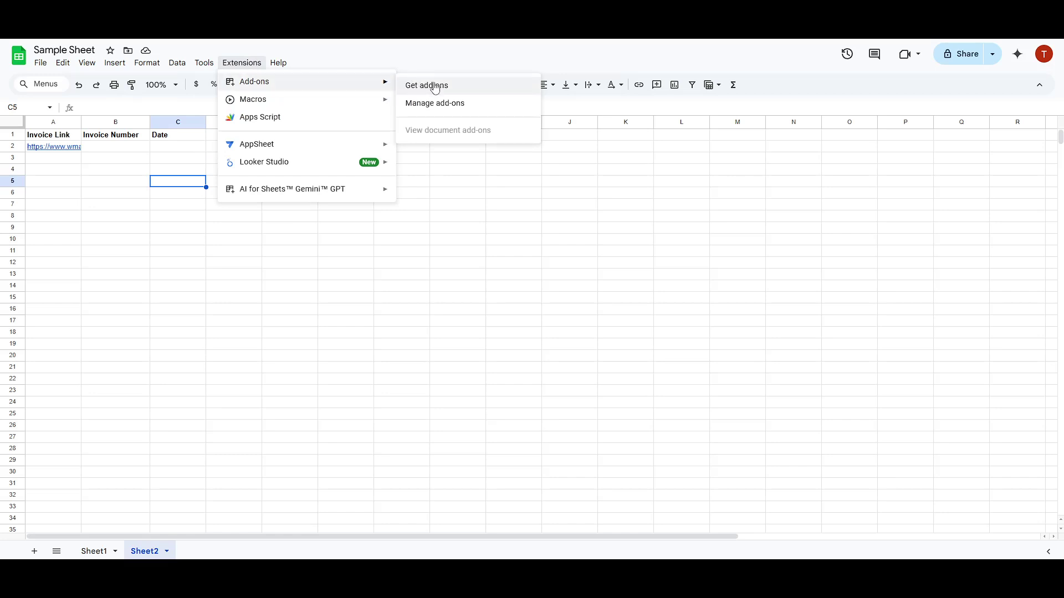
{"action": "left_click", "coordinate": [434, 89]}
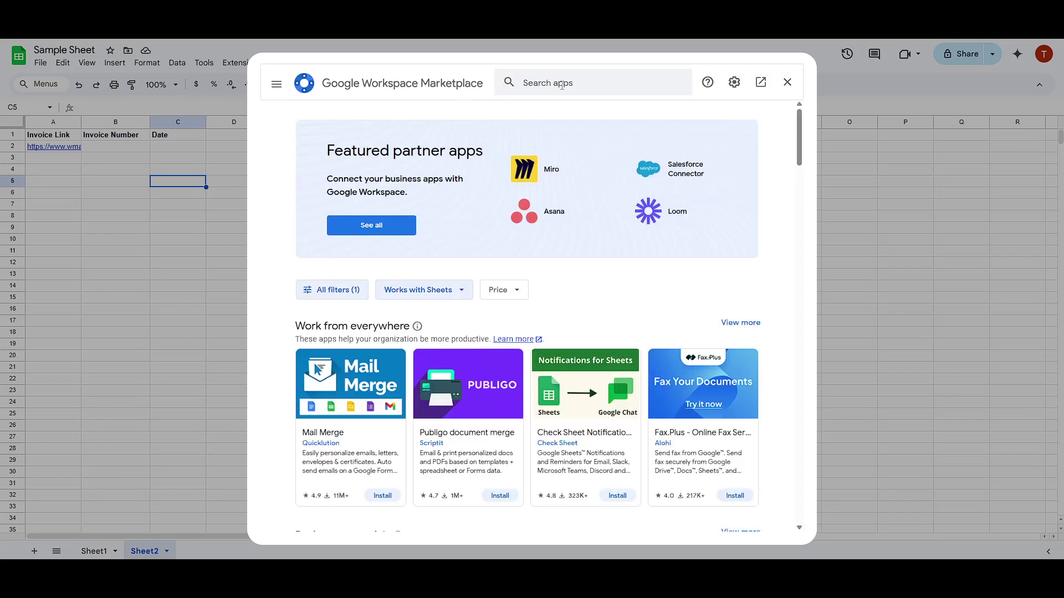
{"action": "left_click", "coordinate": [600, 48]}
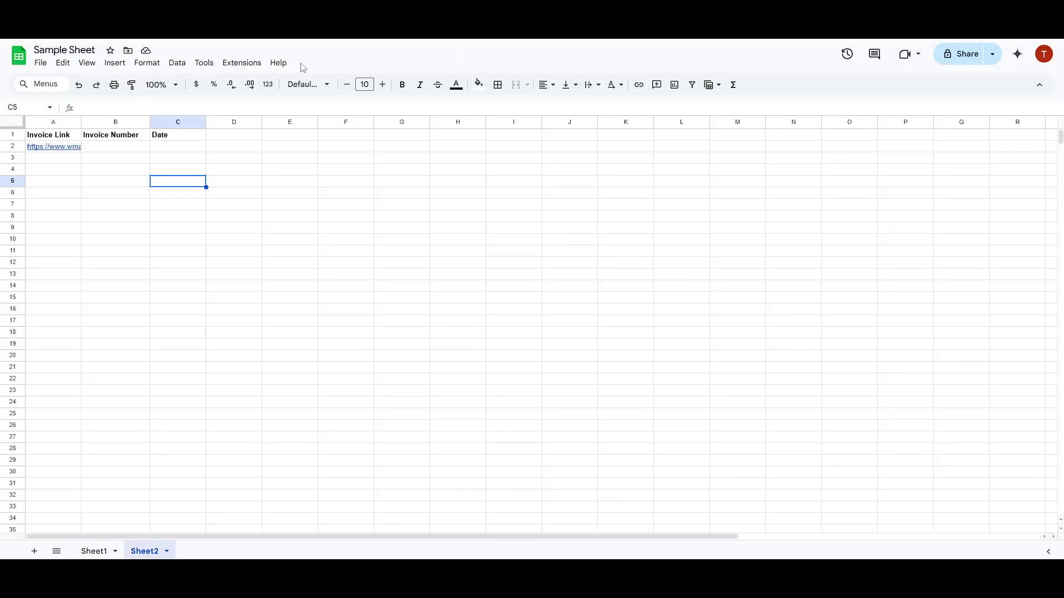
{"action": "left_click", "coordinate": [244, 66]}
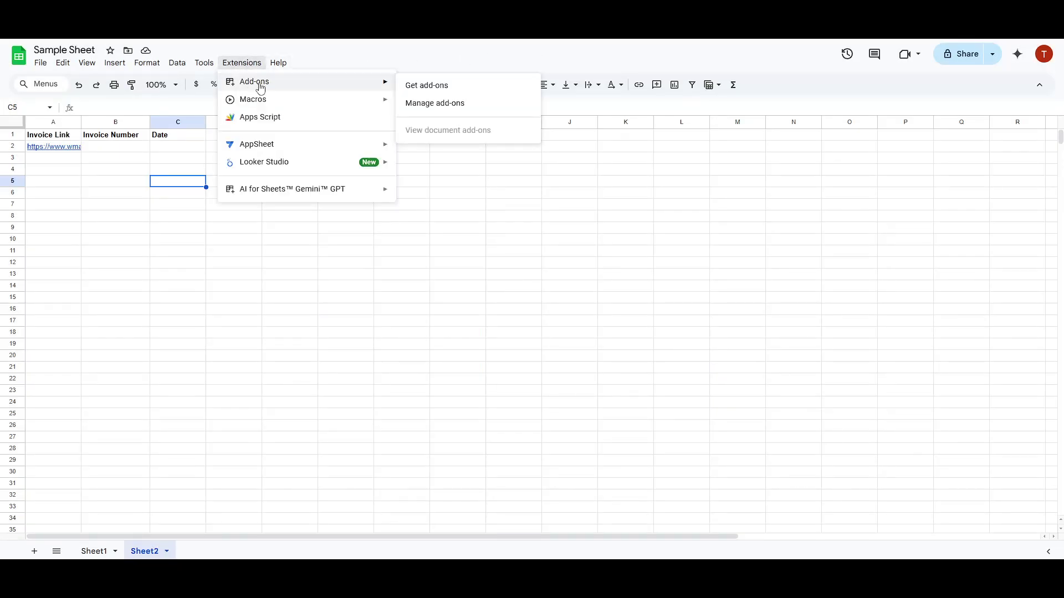
{"action": "mouse_move", "coordinate": [255, 82]}
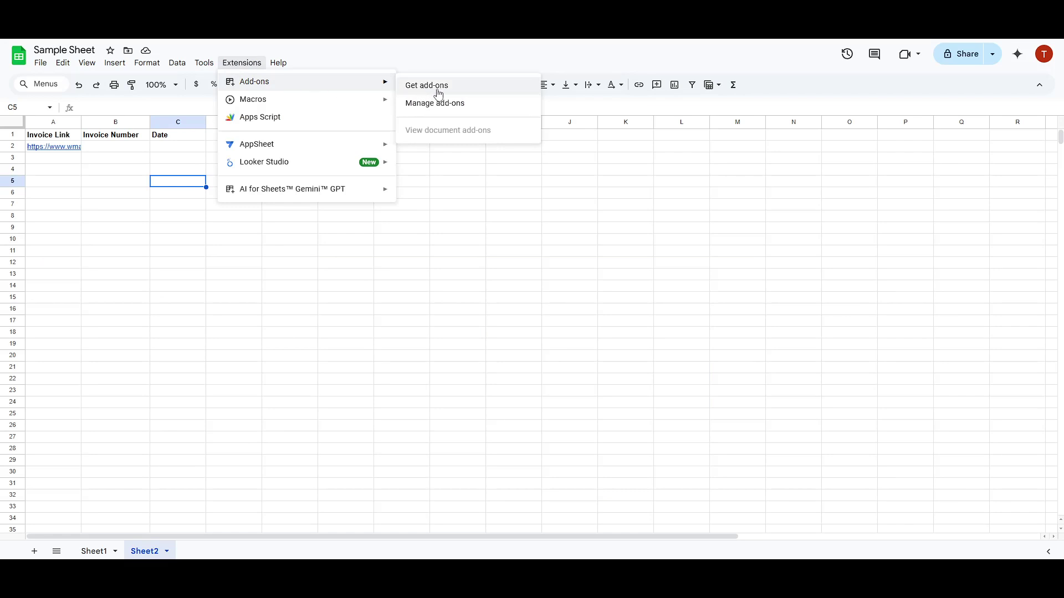
{"action": "left_click", "coordinate": [451, 90]}
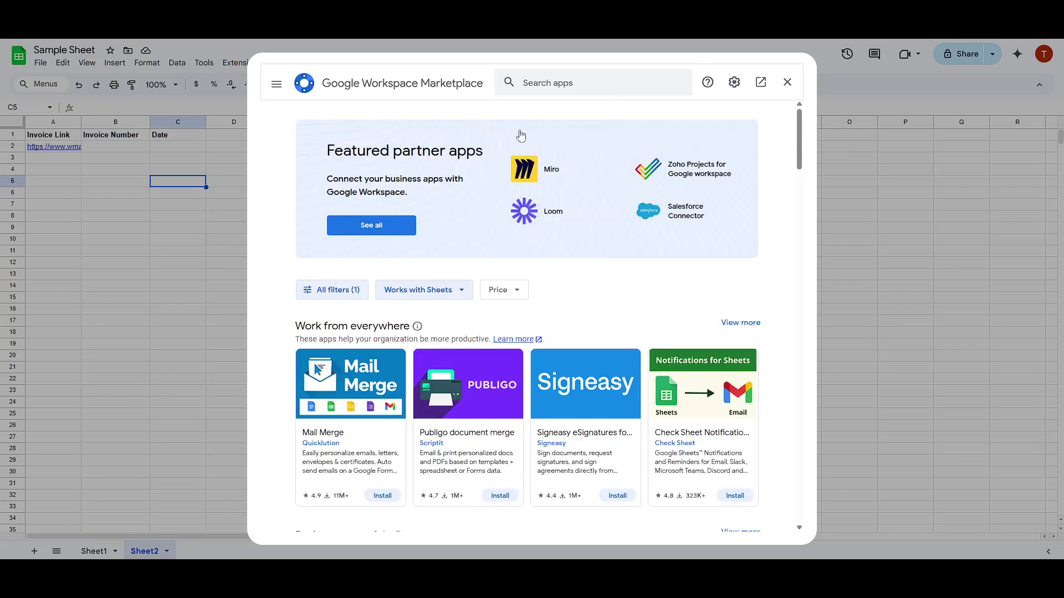
Step: Search 'ai for sheets', check the installed AI for Sheets Gemini listing, then close the marketplace
{"action": "left_click", "coordinate": [558, 84]}
{"action": "type", "text": "ai"}
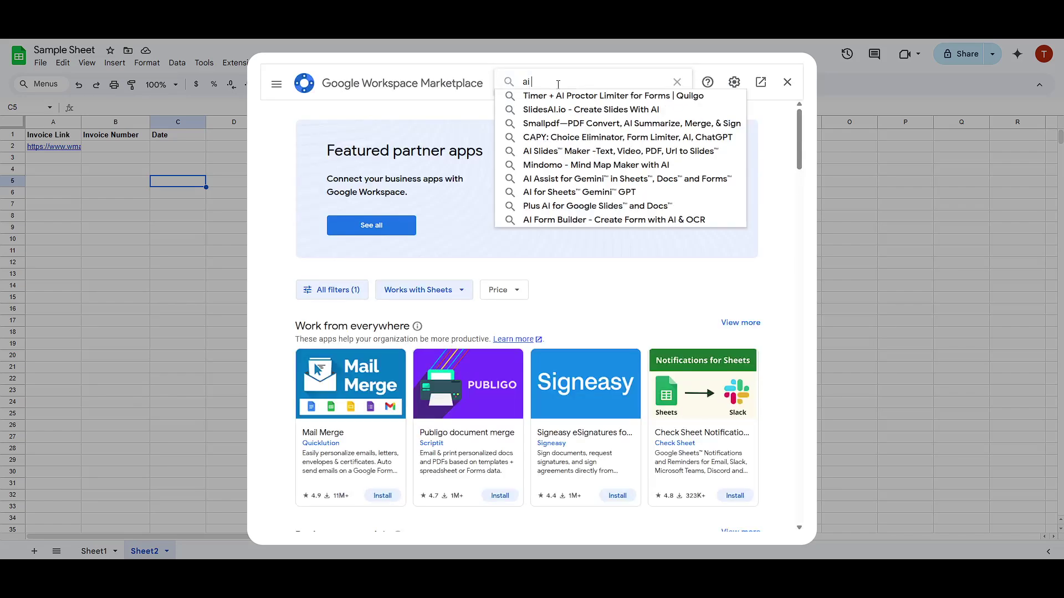
{"action": "type", "text": " for sheet"}
{"action": "key", "text": "Return"}
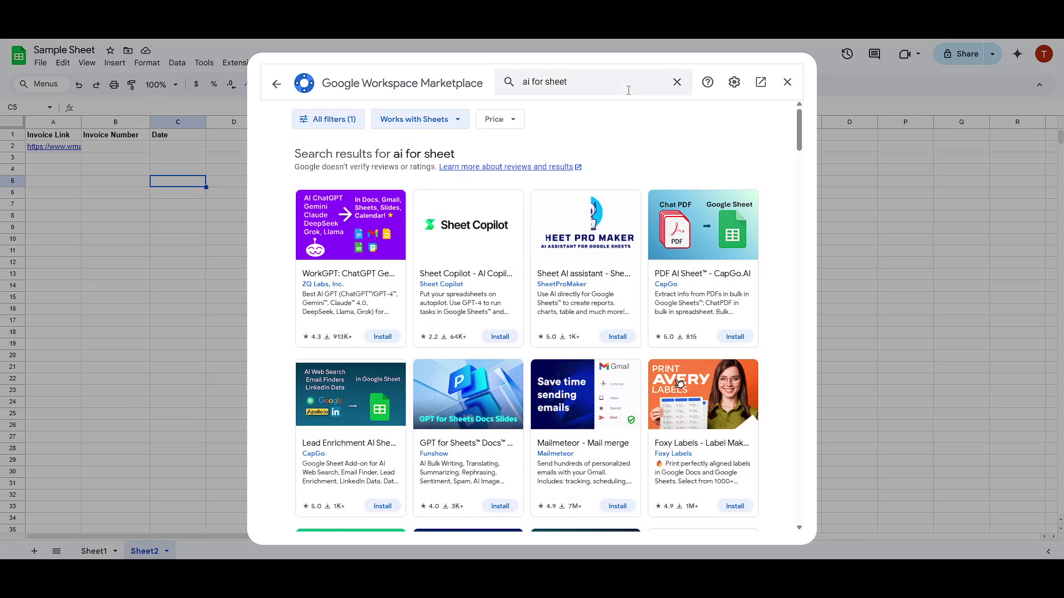
{"action": "type", "text": "s"}
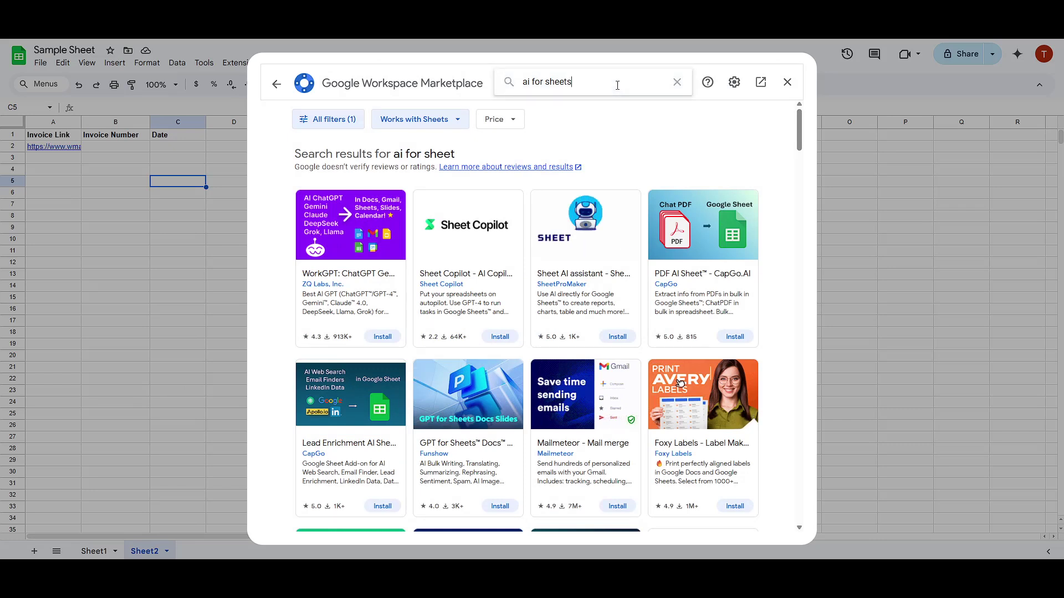
{"action": "key", "text": "Return"}
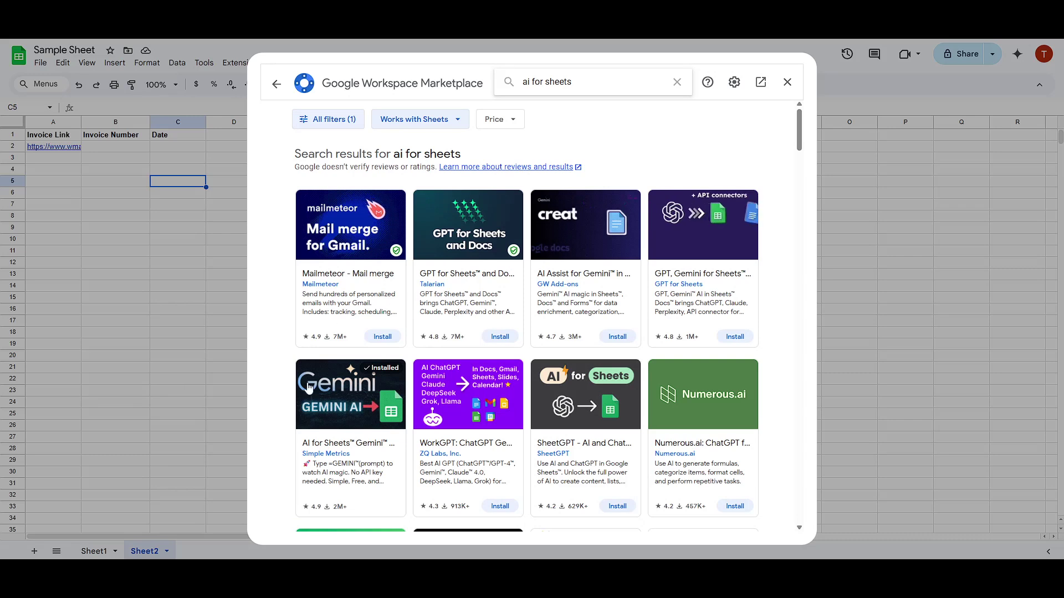
{"action": "left_click", "coordinate": [356, 342]}
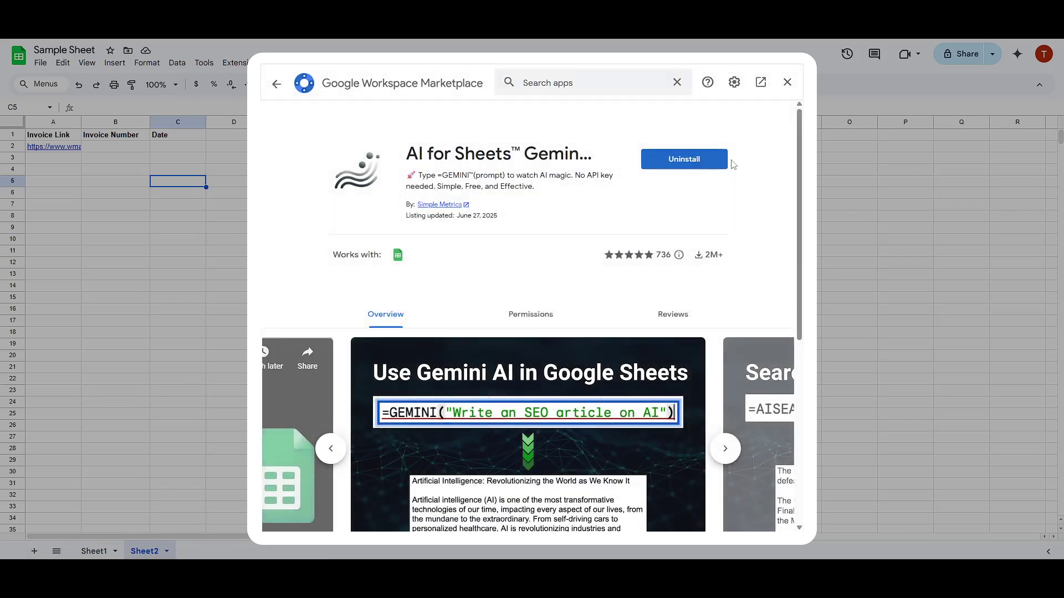
{"action": "left_click", "coordinate": [876, 180]}
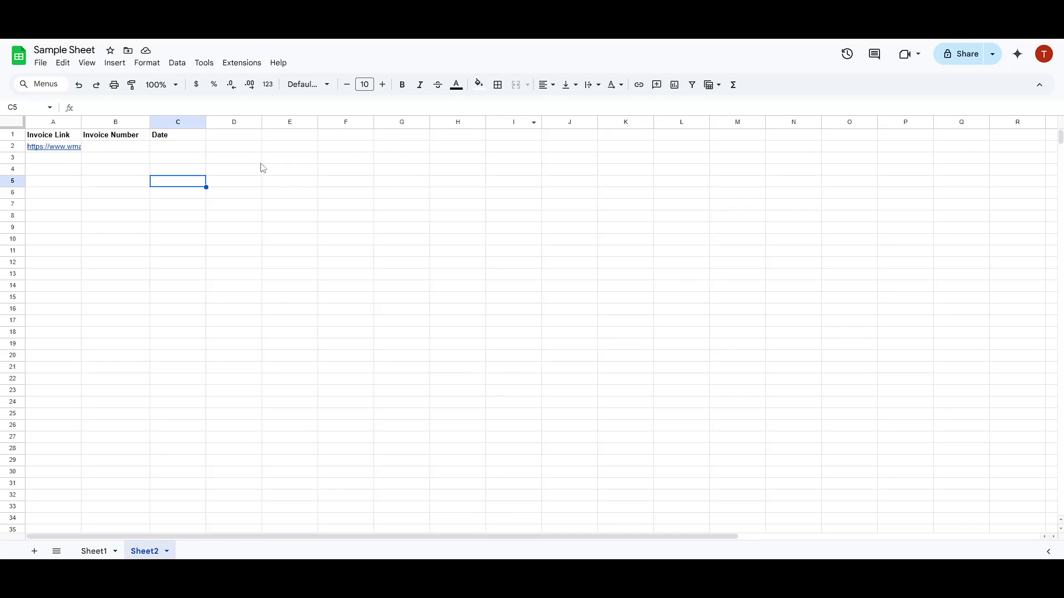
Step: Look over the AI for Sheets Gemini GPT options, dismiss them, and select B2
{"action": "left_click", "coordinate": [241, 62]}
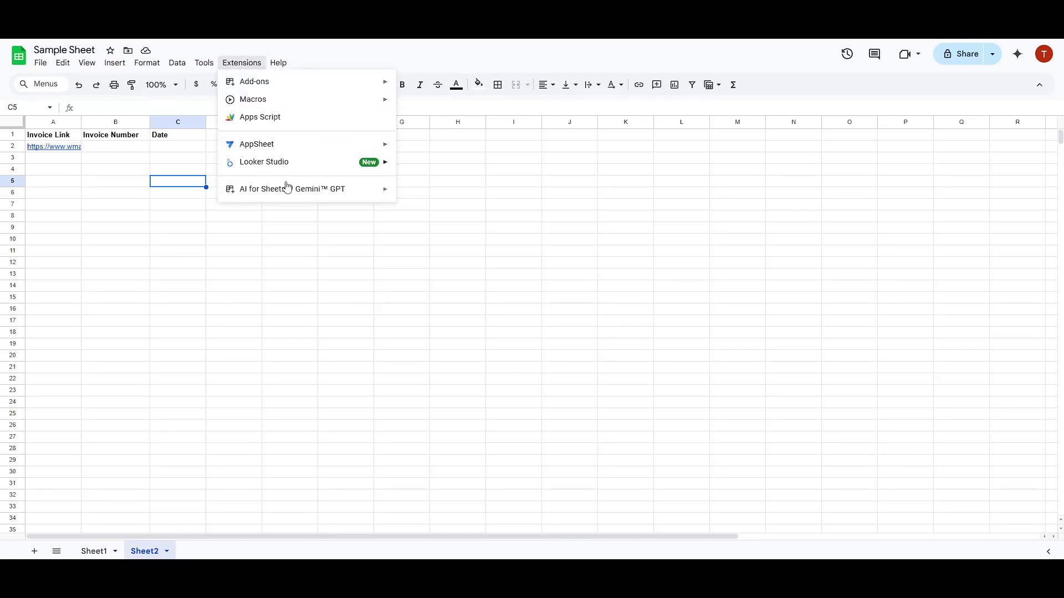
{"action": "mouse_move", "coordinate": [291, 189]}
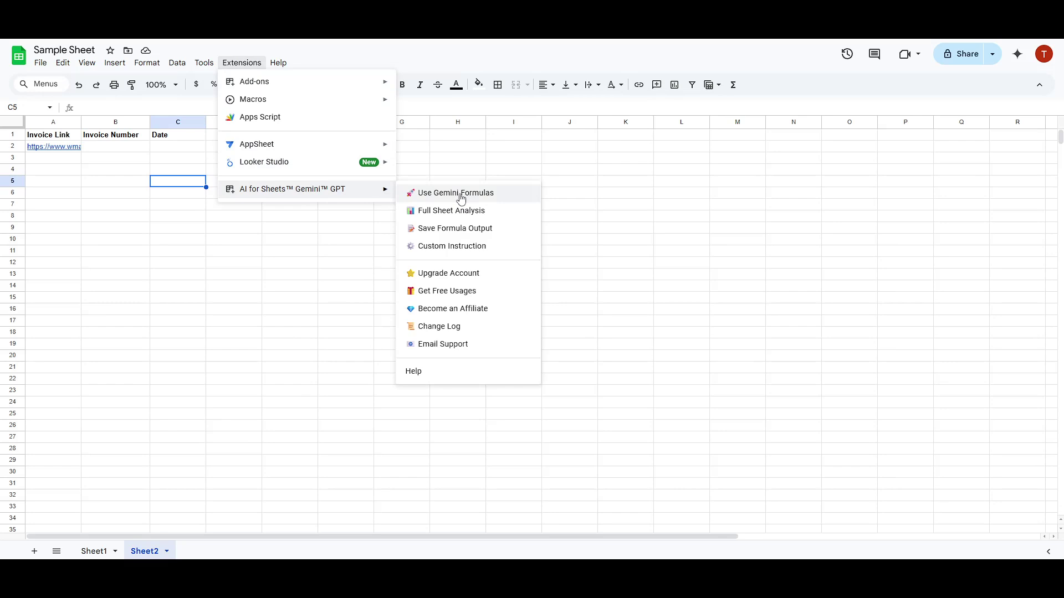
{"action": "left_click", "coordinate": [309, 227]}
{"action": "left_click", "coordinate": [129, 151]}
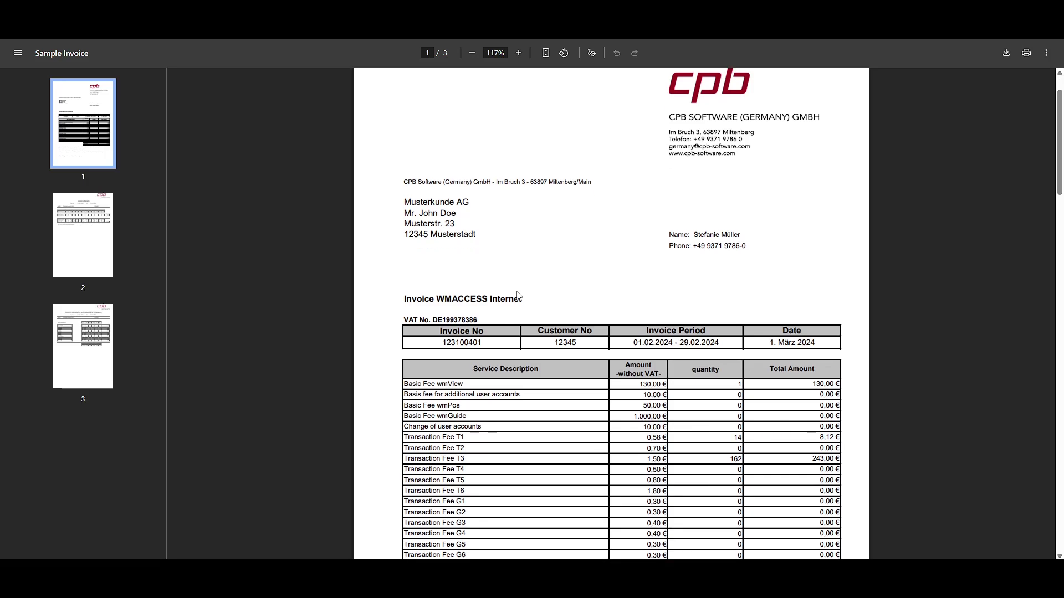
{"action": "scroll", "coordinate": [517, 297], "scroll_direction": "down", "scroll_amount": 3}
{"action": "scroll", "coordinate": [517, 296], "scroll_direction": "up", "scroll_amount": 3}
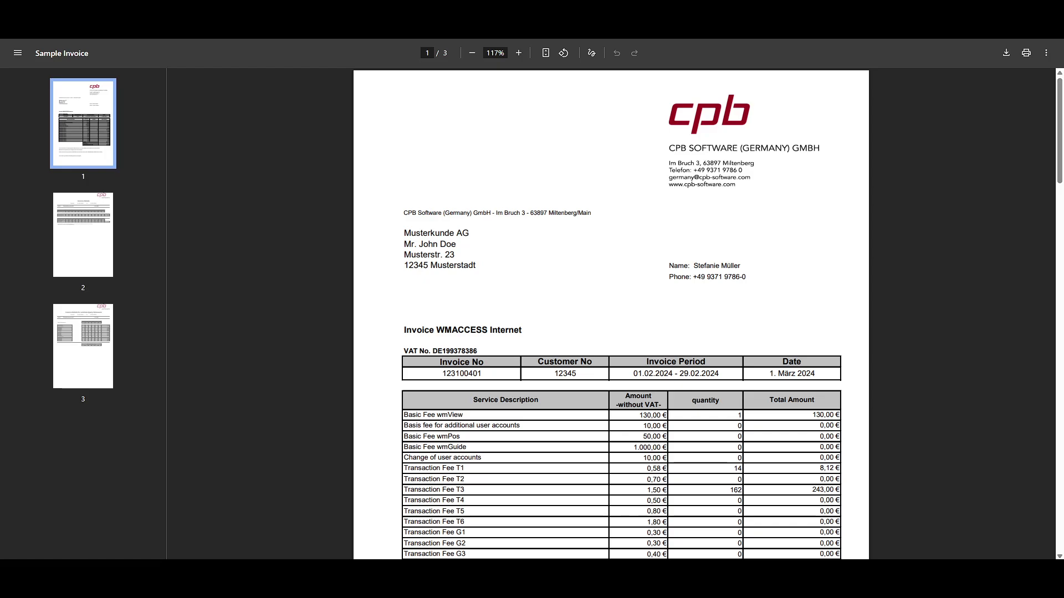
Step: Back in the spreadsheet, read A2's full invoice URL in the formula bar, then select B2
{"action": "key", "text": "ctrl+Tab"}
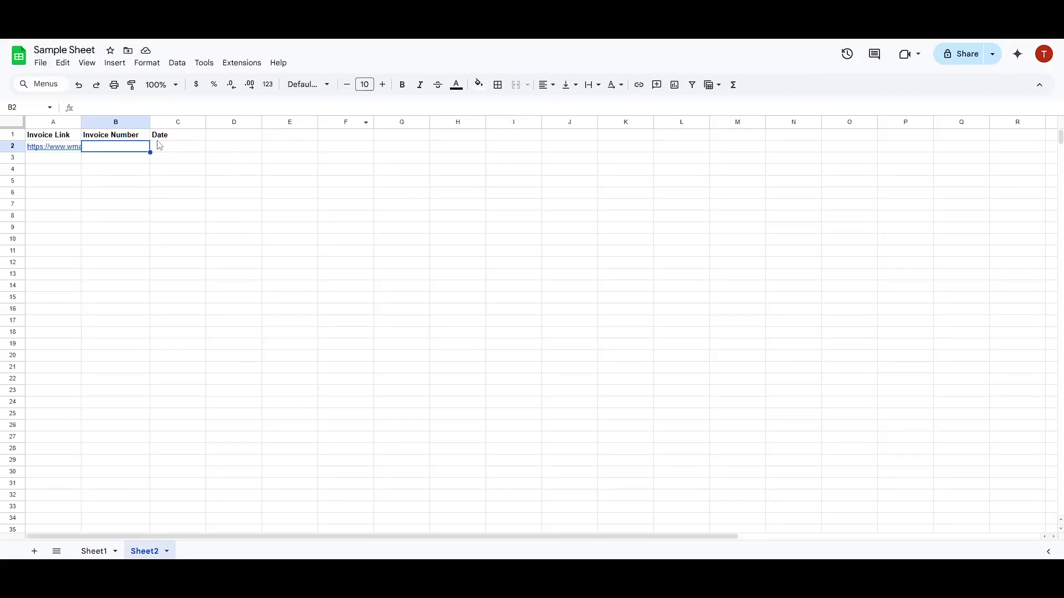
{"action": "left_click", "coordinate": [158, 138]}
{"action": "left_click", "coordinate": [48, 148]}
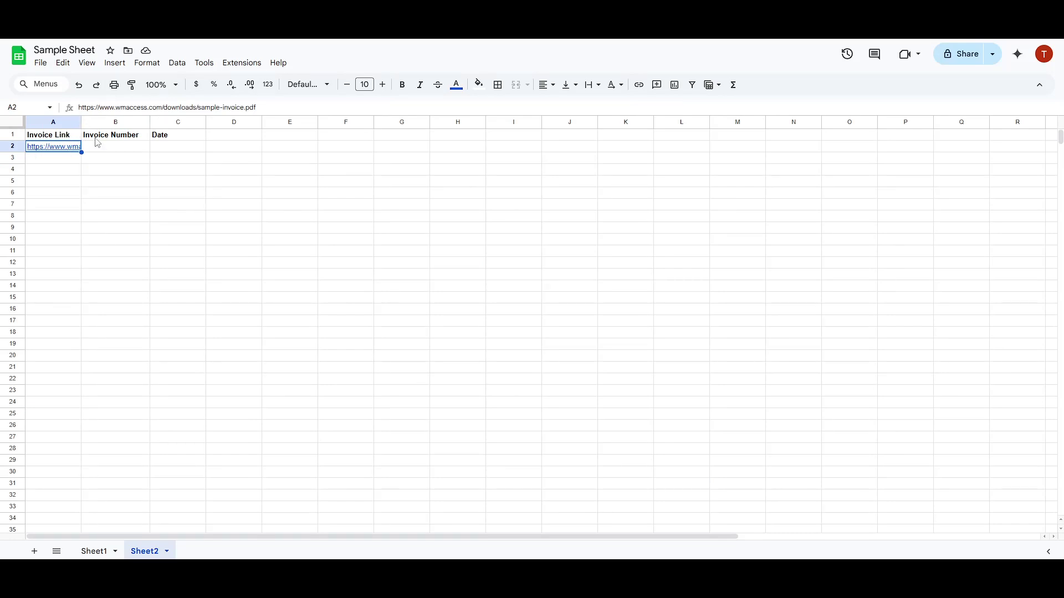
{"action": "left_click_drag", "start_coordinate": [257, 108], "coordinate": [84, 109]}
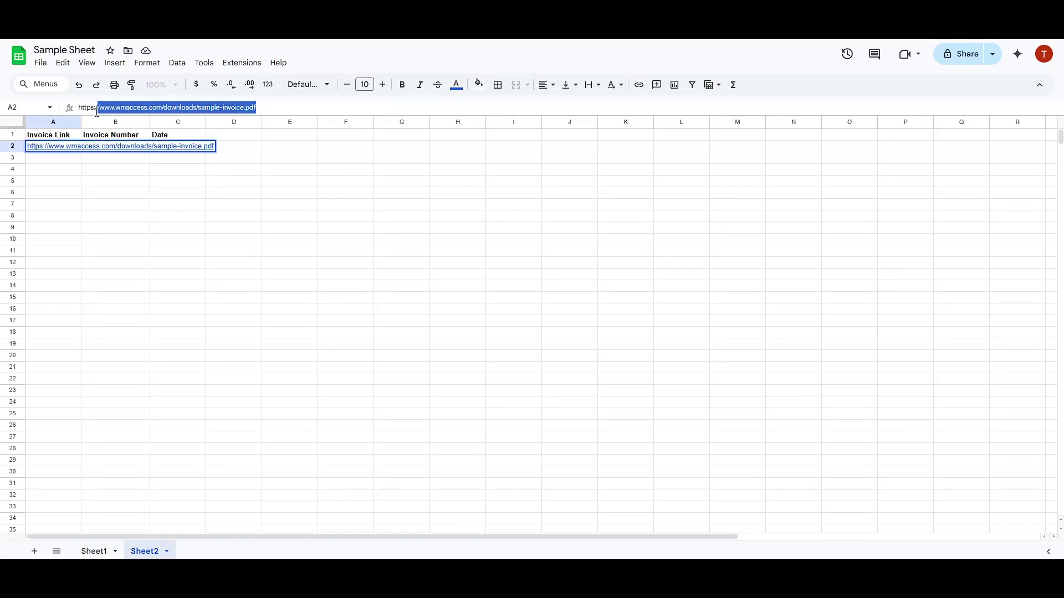
{"action": "left_click", "coordinate": [95, 186]}
{"action": "left_click", "coordinate": [113, 151]}
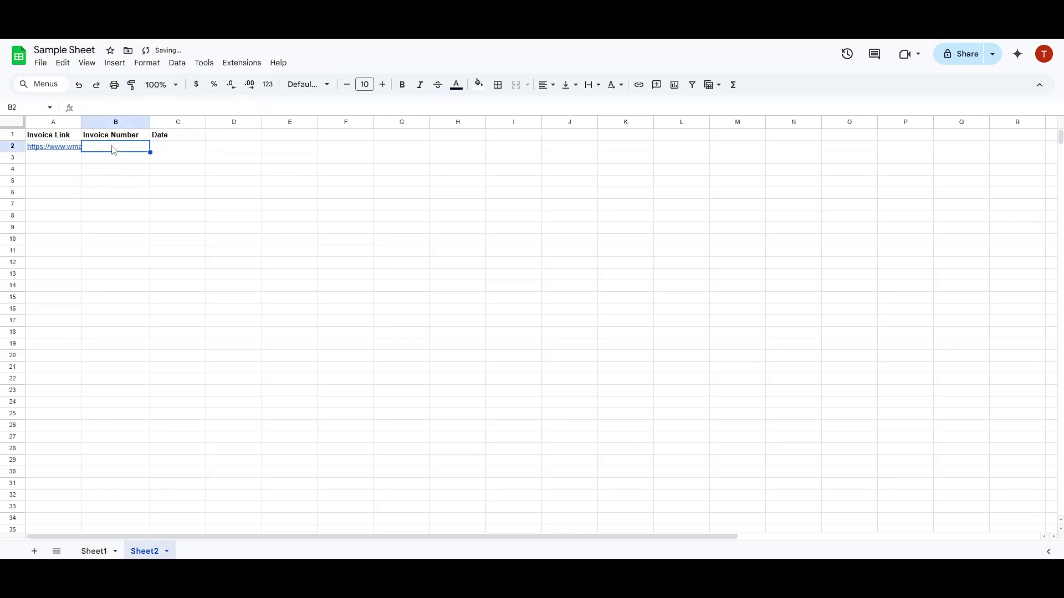
{"action": "type", "text": "="}
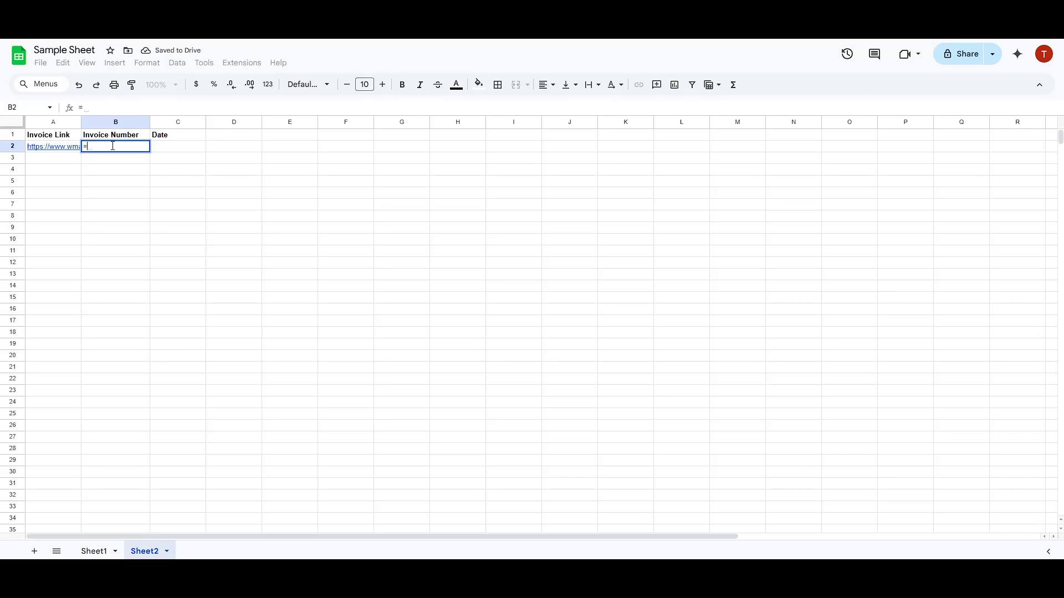
{"action": "type", "text": "PD"}
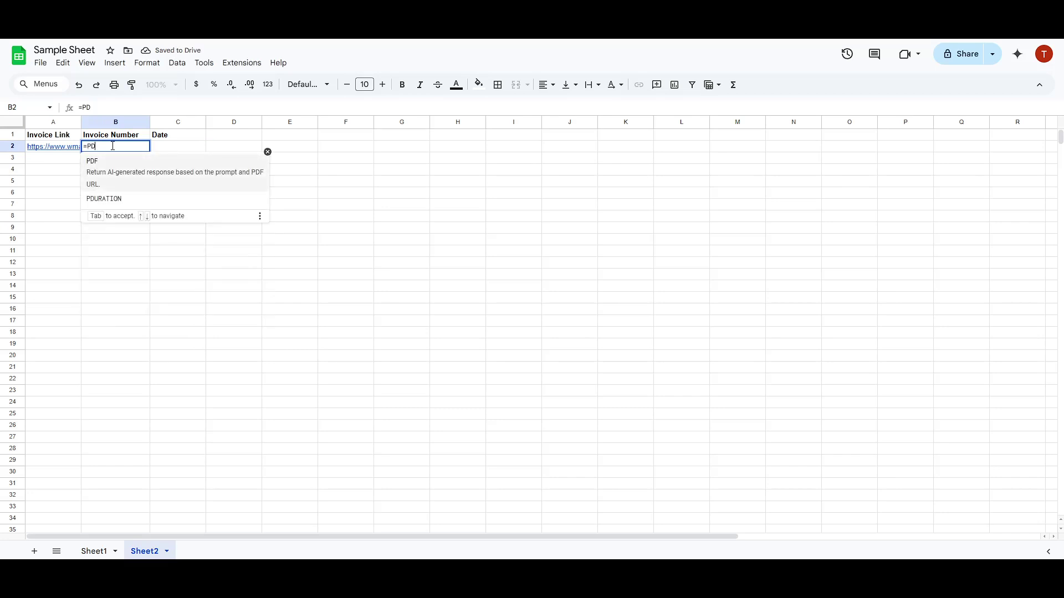
{"action": "type", "text": "F"}
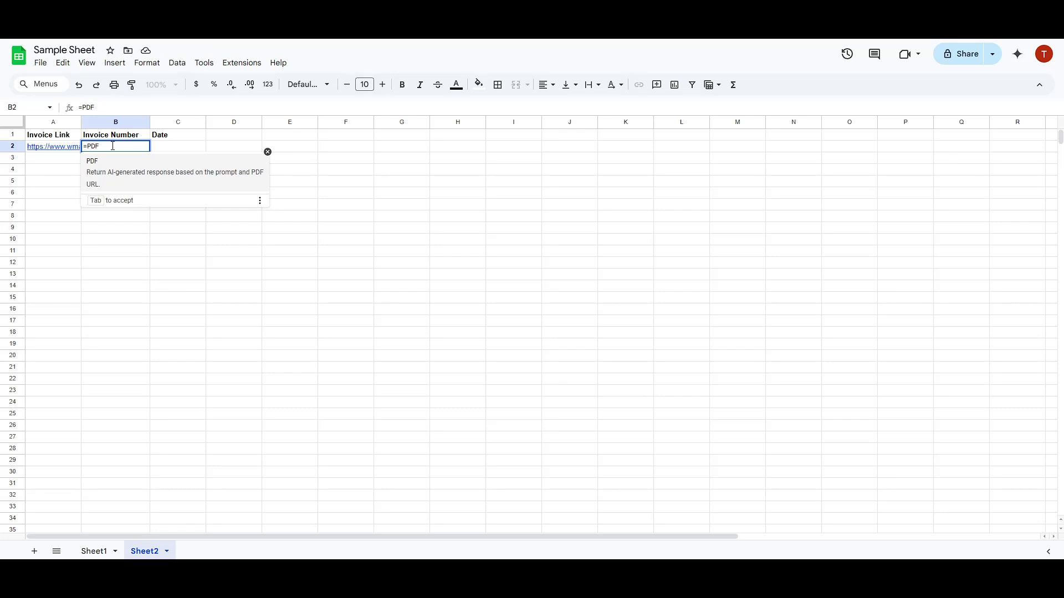
{"action": "type", "text": "("}
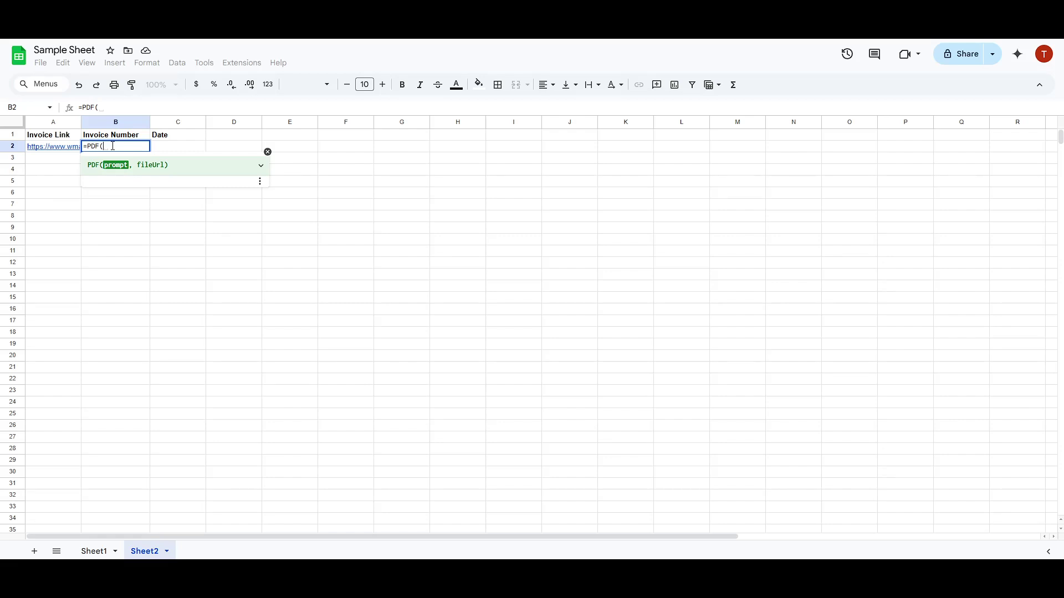
{"action": "type", "text": "\"extract "}
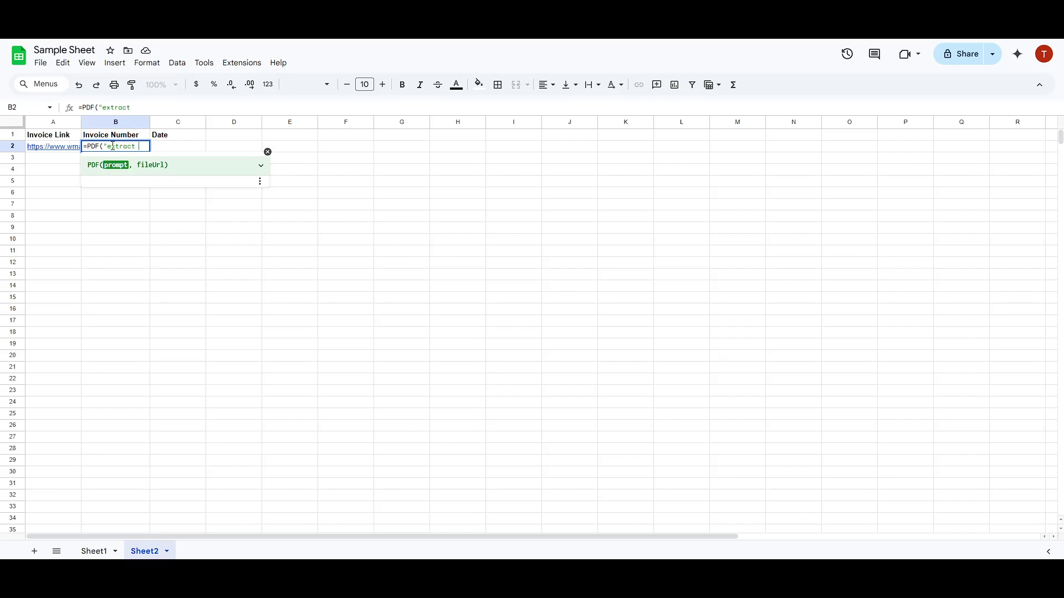
{"action": "type", "text": "invoice n"}
{"action": "type", "text": "umber"}
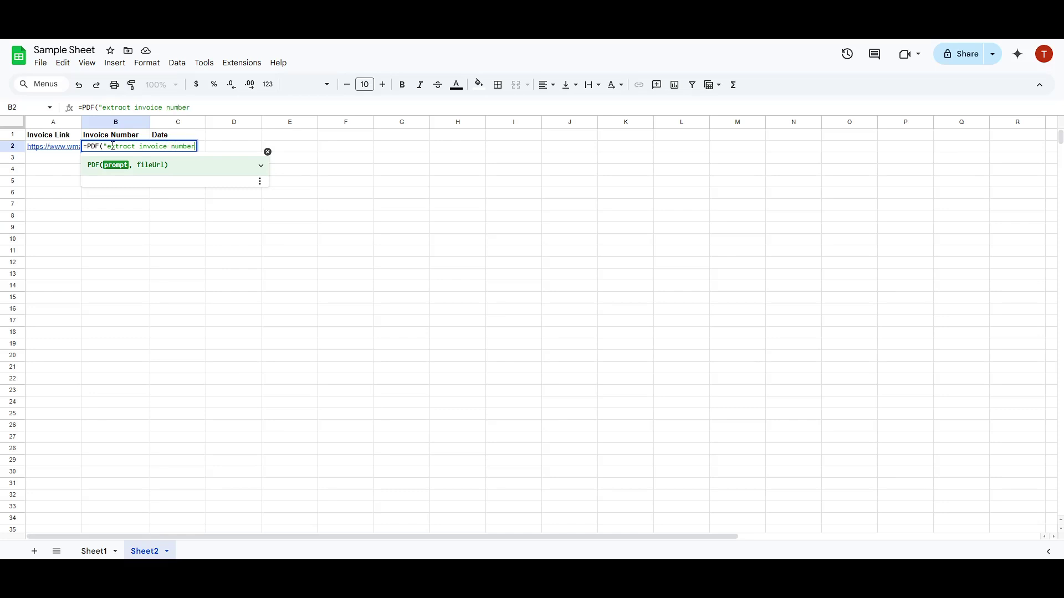
{"action": "type", "text": "\""}
{"action": "type", "text": ","}
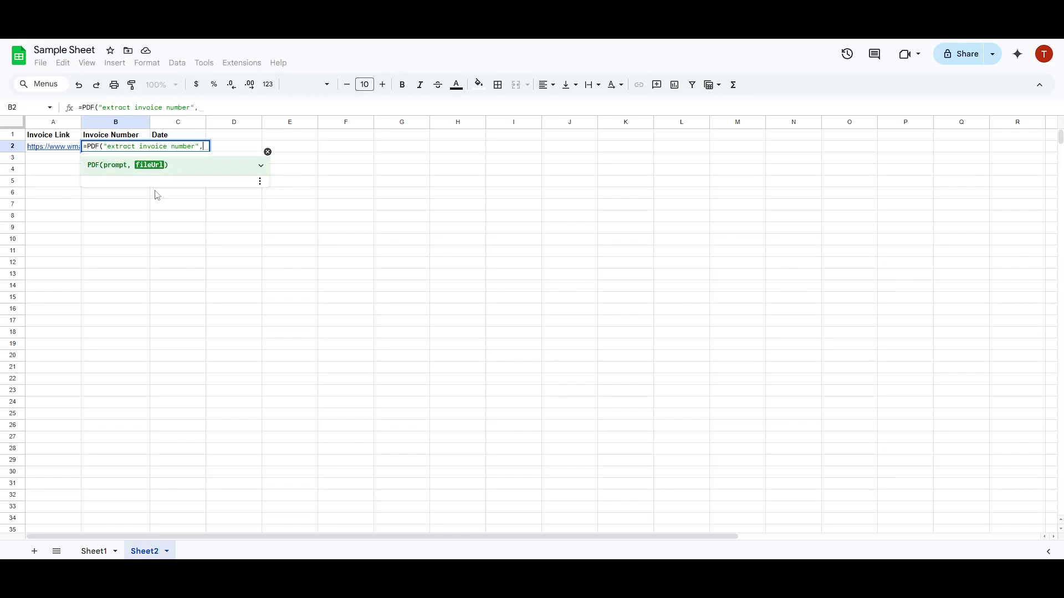
Step: Enter =PDF("extract invoice number", A2) in B2, returning 123100401
{"action": "left_click", "coordinate": [55, 147]}
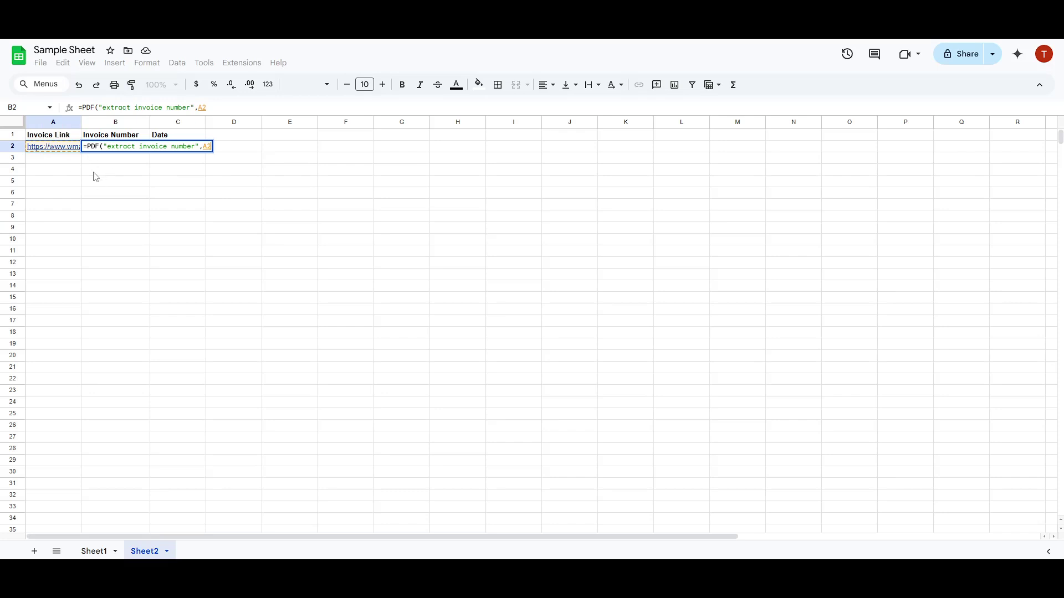
{"action": "type", "text": ")"}
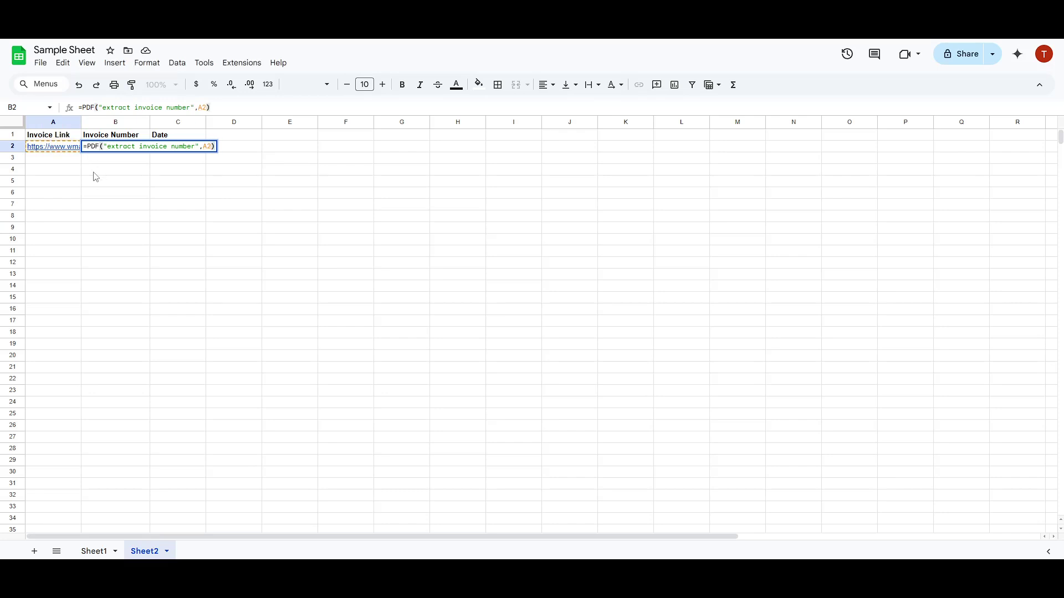
{"action": "key", "text": "Return"}
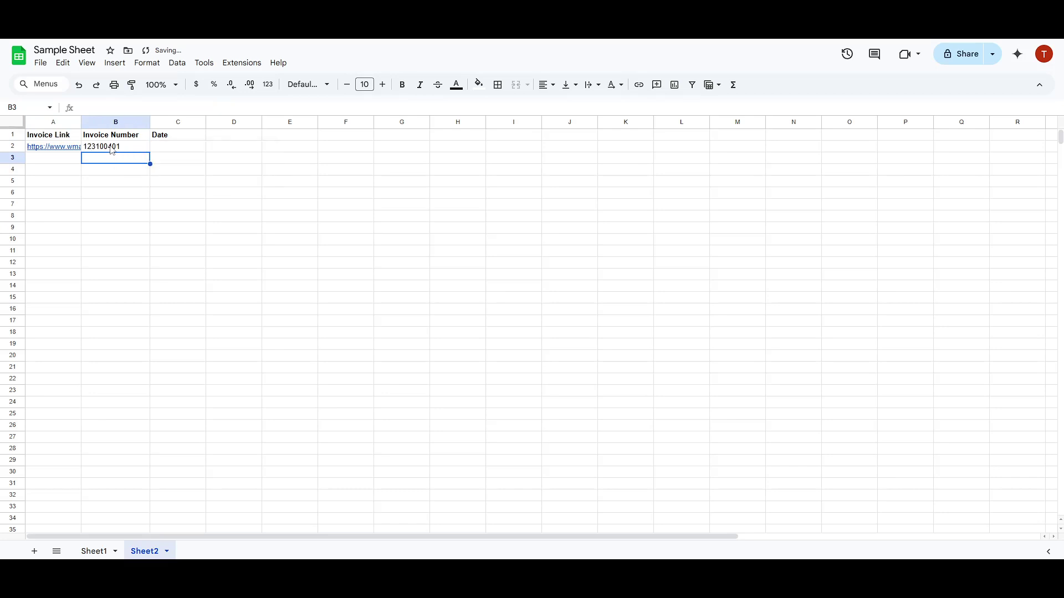
{"action": "left_click", "coordinate": [124, 150]}
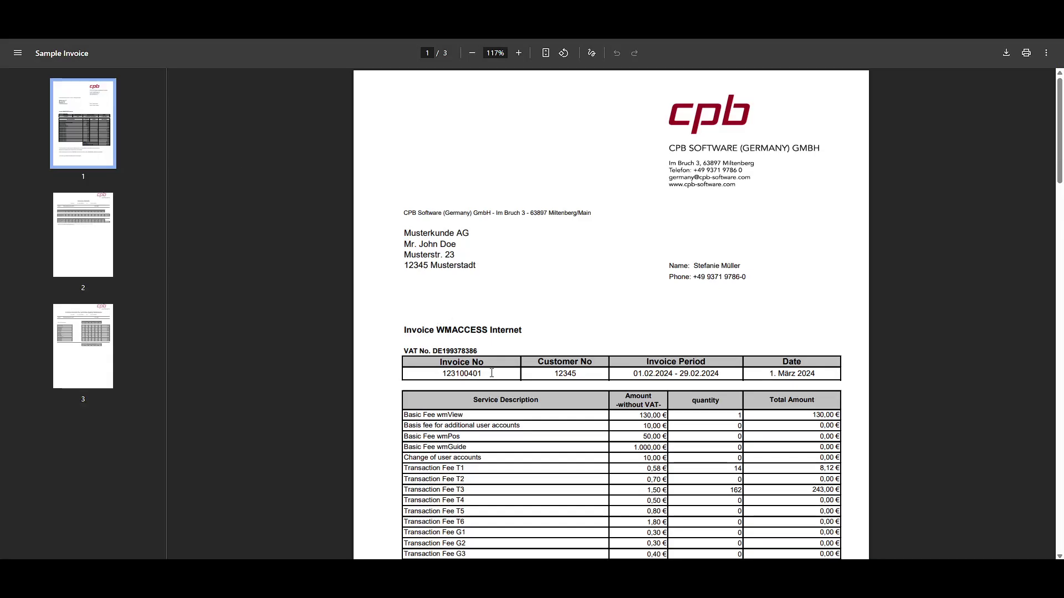
{"action": "left_click_drag", "start_coordinate": [491, 373], "coordinate": [440, 371]}
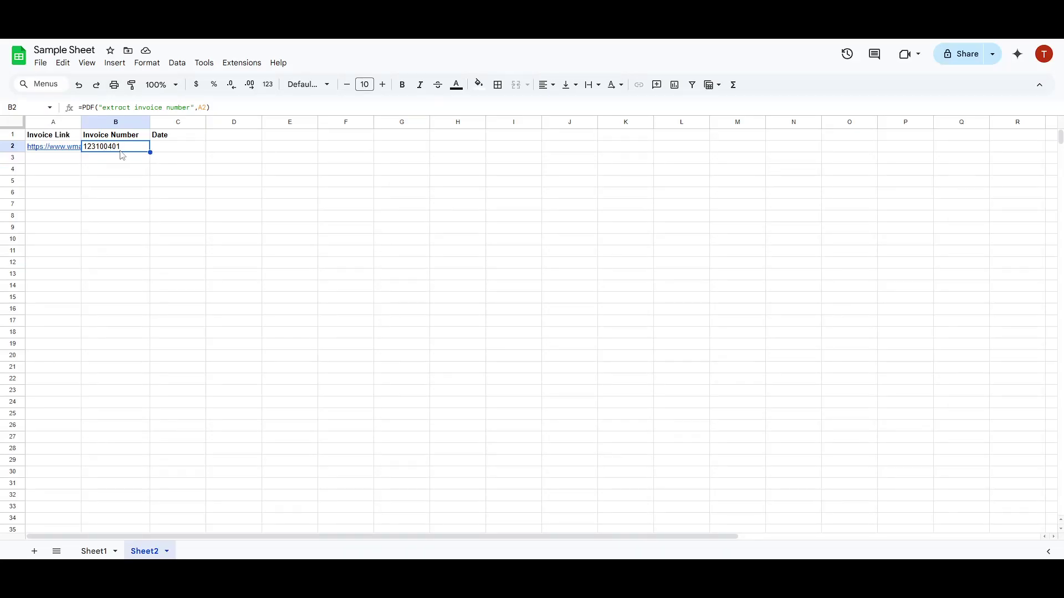
{"action": "left_click", "coordinate": [119, 159]}
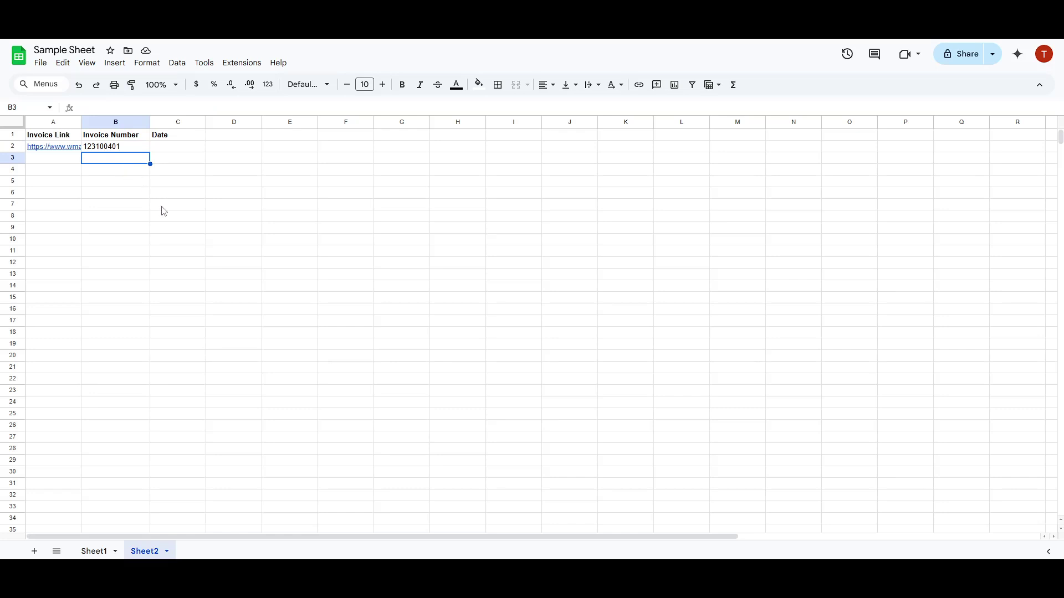
{"action": "left_click", "coordinate": [168, 150]}
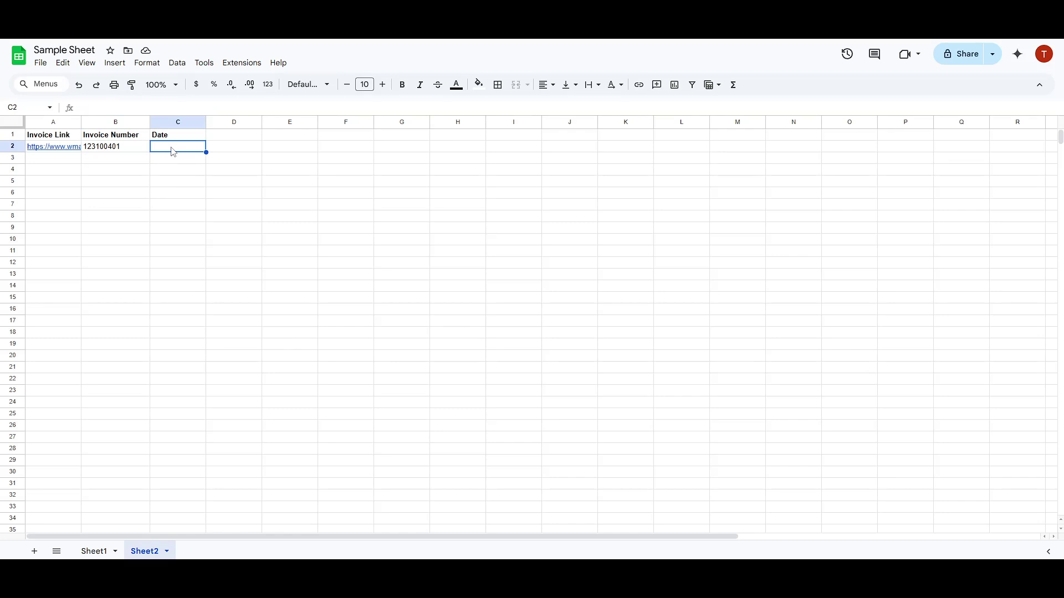
{"action": "key", "text": "Left"}
{"action": "key", "text": "ctrl+Right"}
{"action": "type", "text": "=PDF(\"extract invoice number\",Y2)"}
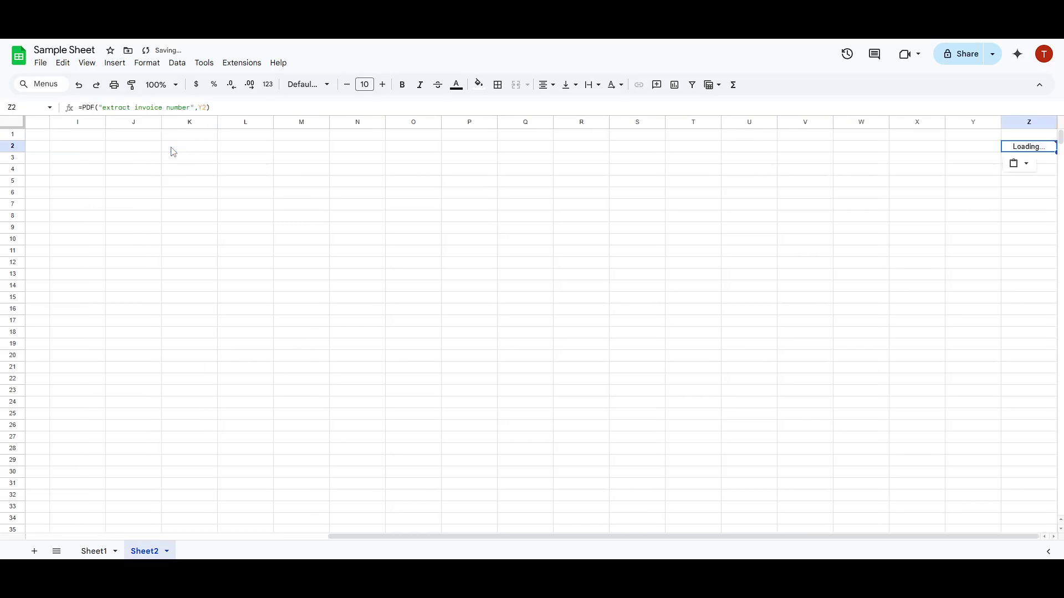
{"action": "key", "text": "Delete"}
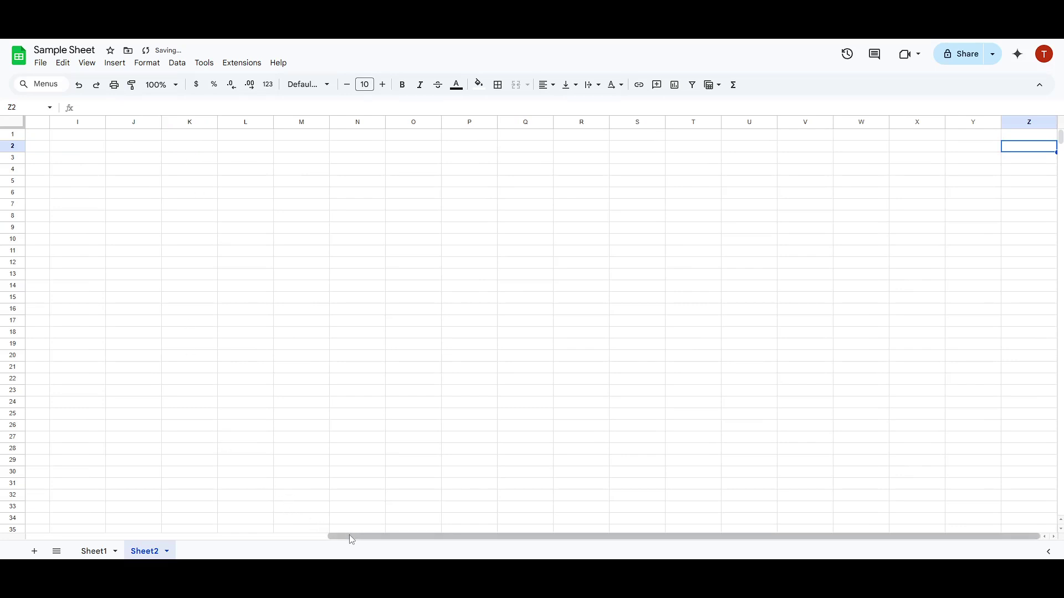
{"action": "left_click_drag", "start_coordinate": [346, 536], "coordinate": [35, 501]}
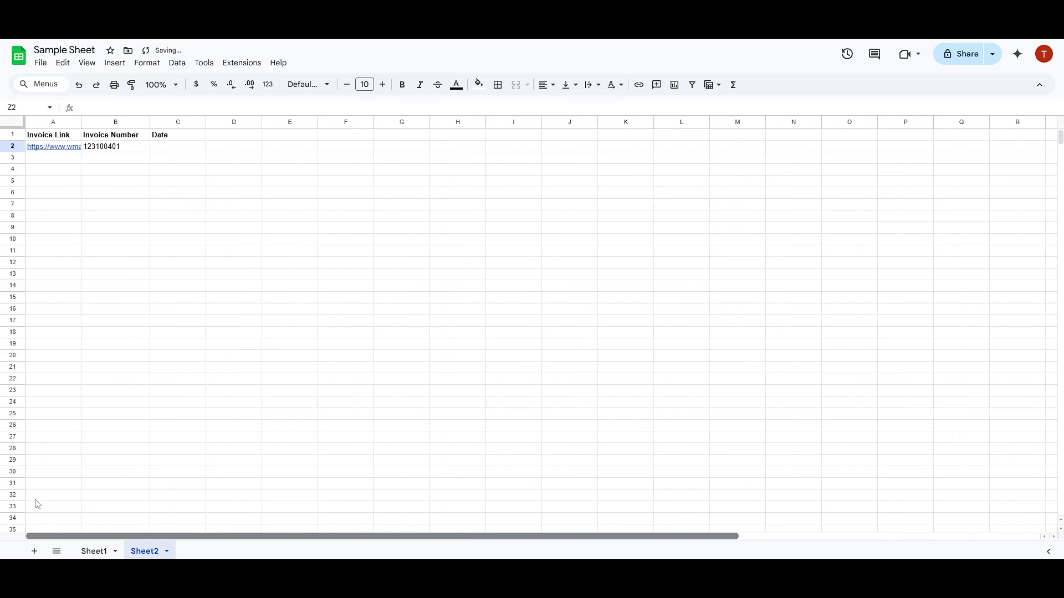
Step: In C2, type =pdf and accept the suggested PDF( function
{"action": "left_click", "coordinate": [170, 149]}
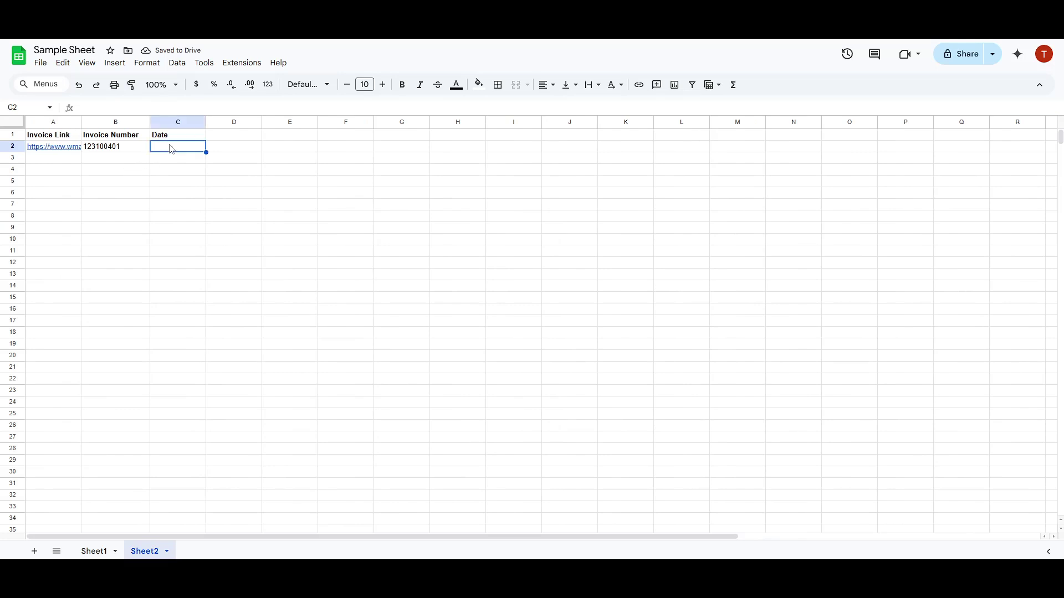
{"action": "type", "text": "="}
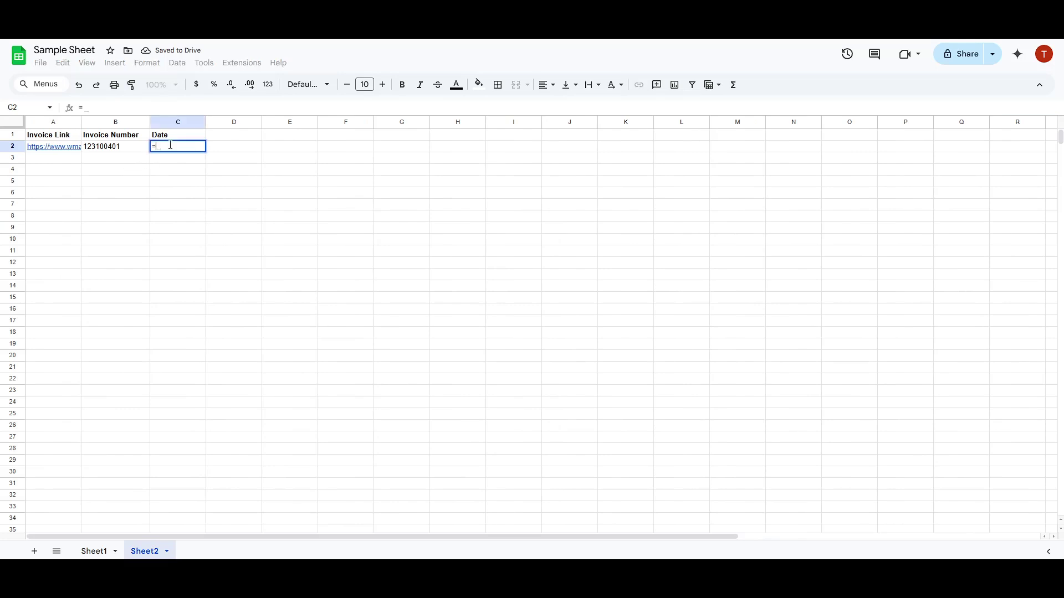
{"action": "type", "text": "pdf"}
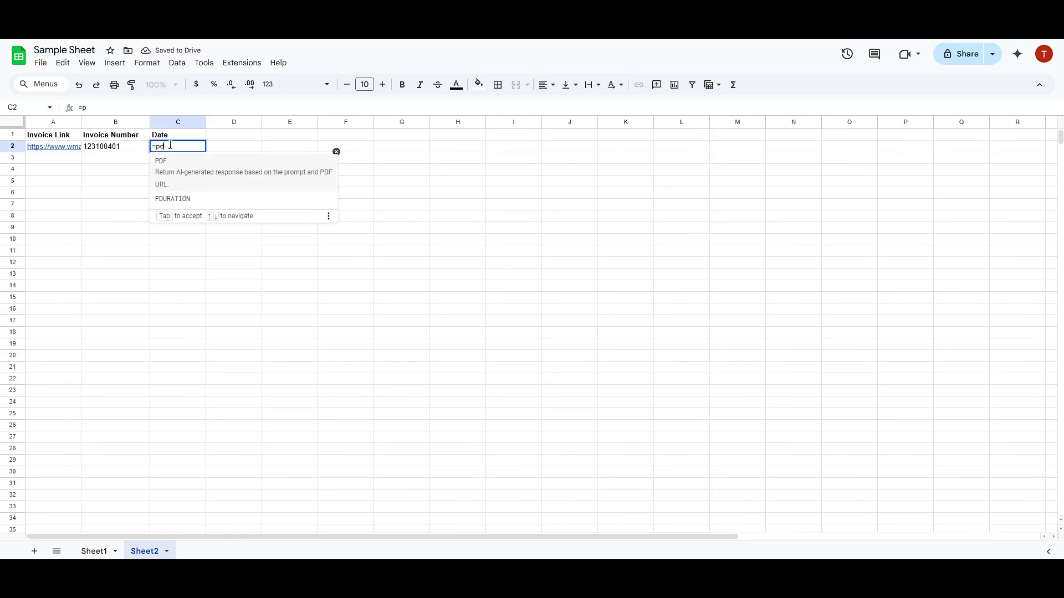
{"action": "key", "text": "Tab"}
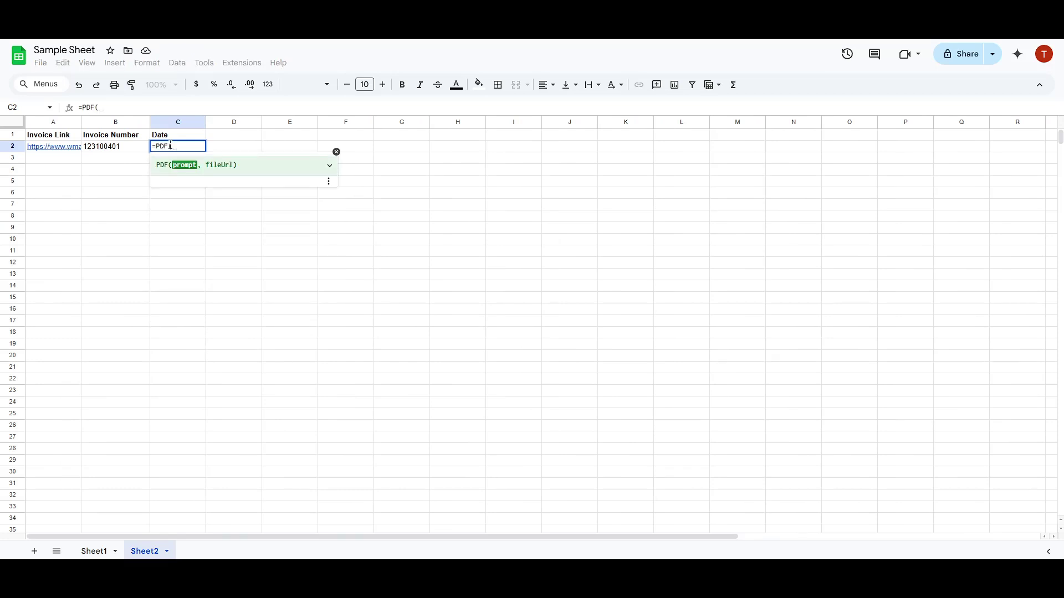
{"action": "type", "text": "\"ext"}
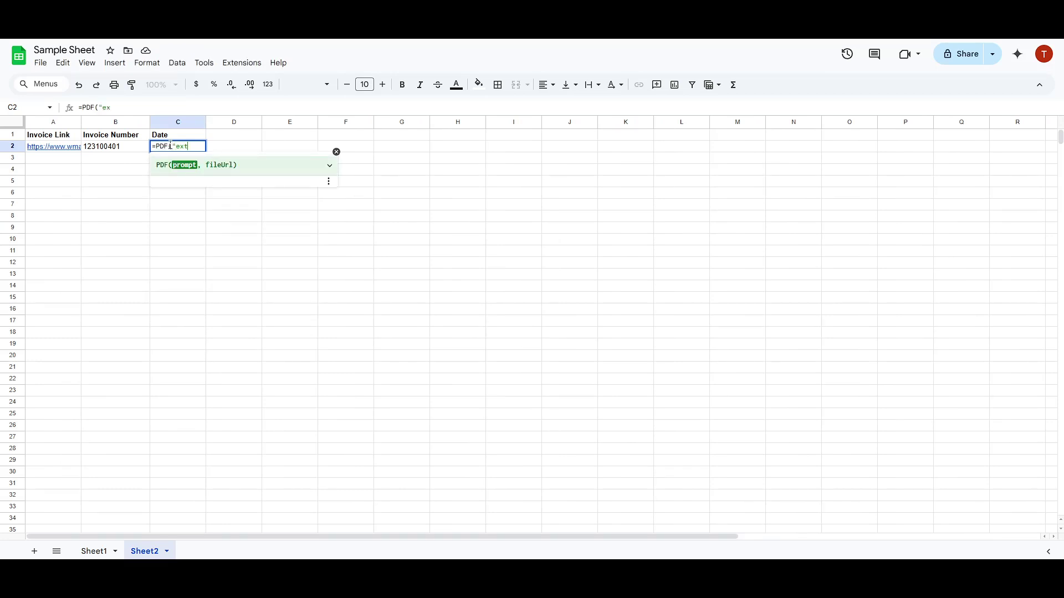